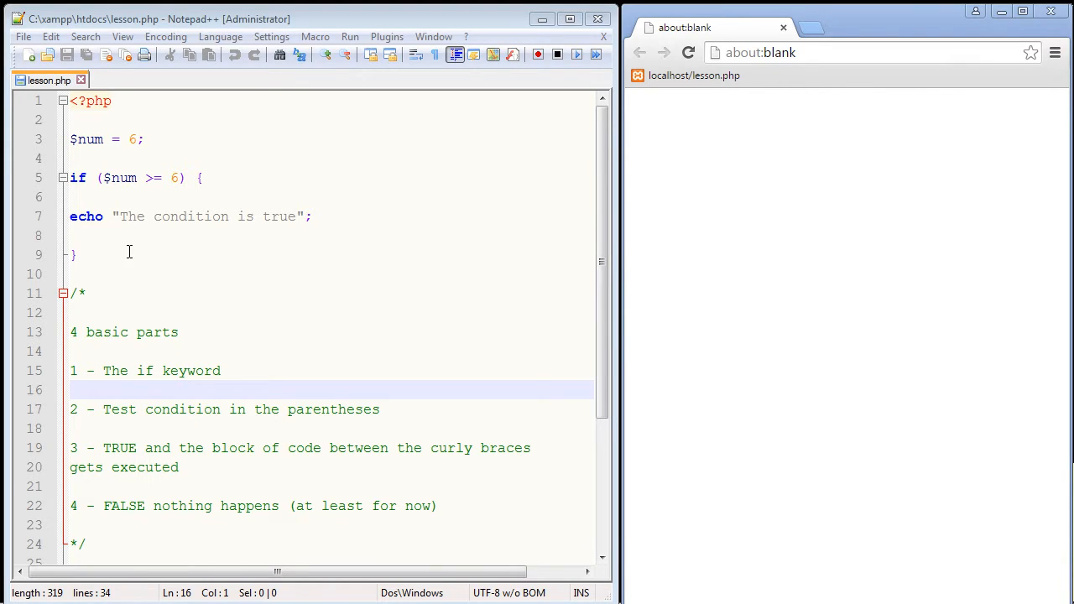
# Start an else block with braces on the lines after the if block
pyautogui.moveTo(128, 255); pyautogui.dragTo(70, 217)
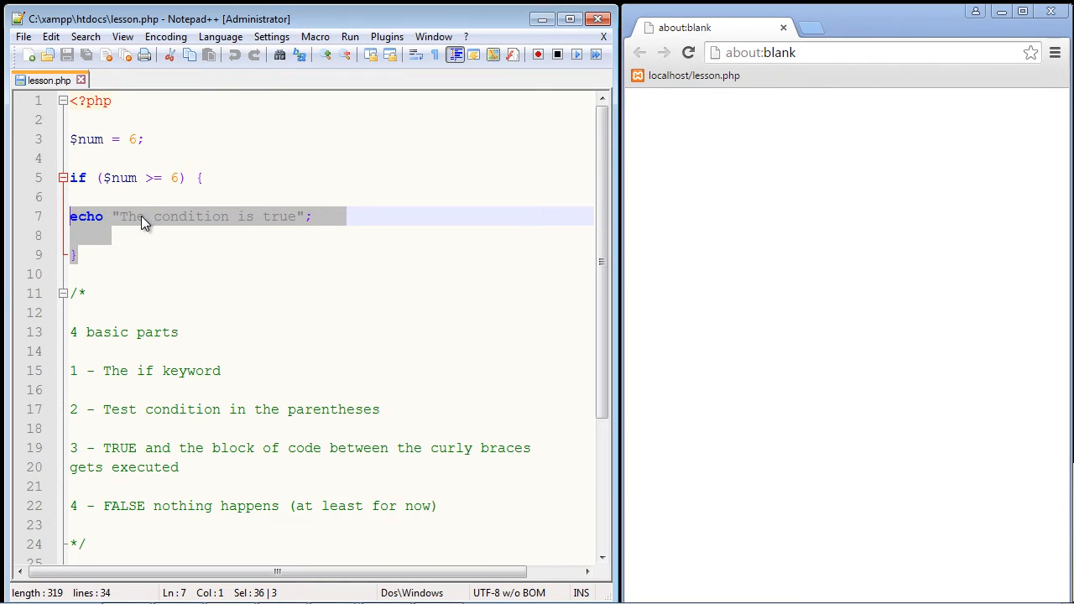
pyautogui.click(93, 256)
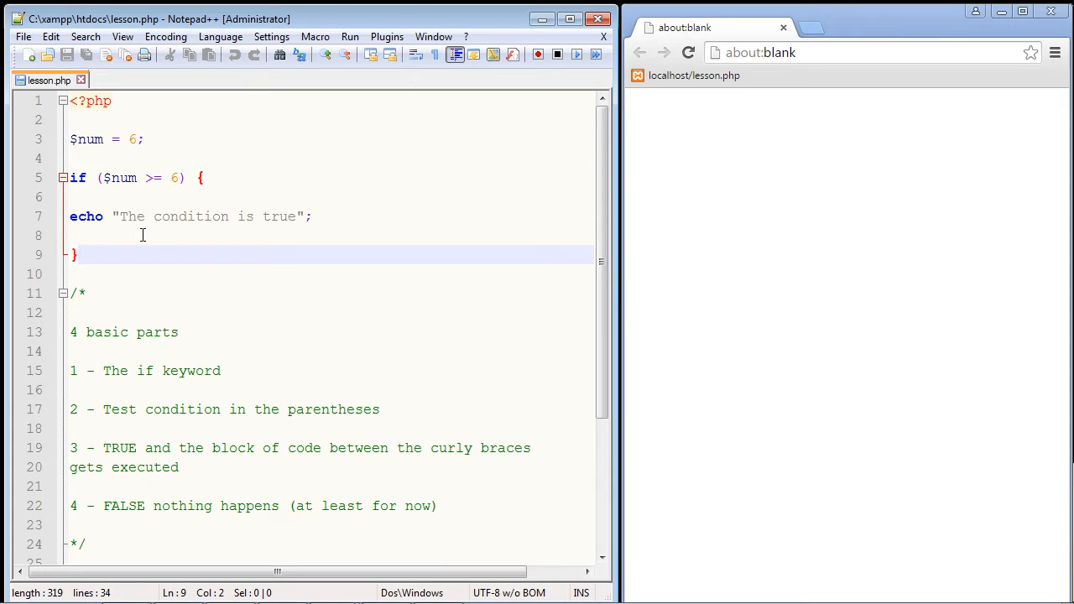
pyautogui.press('Return')
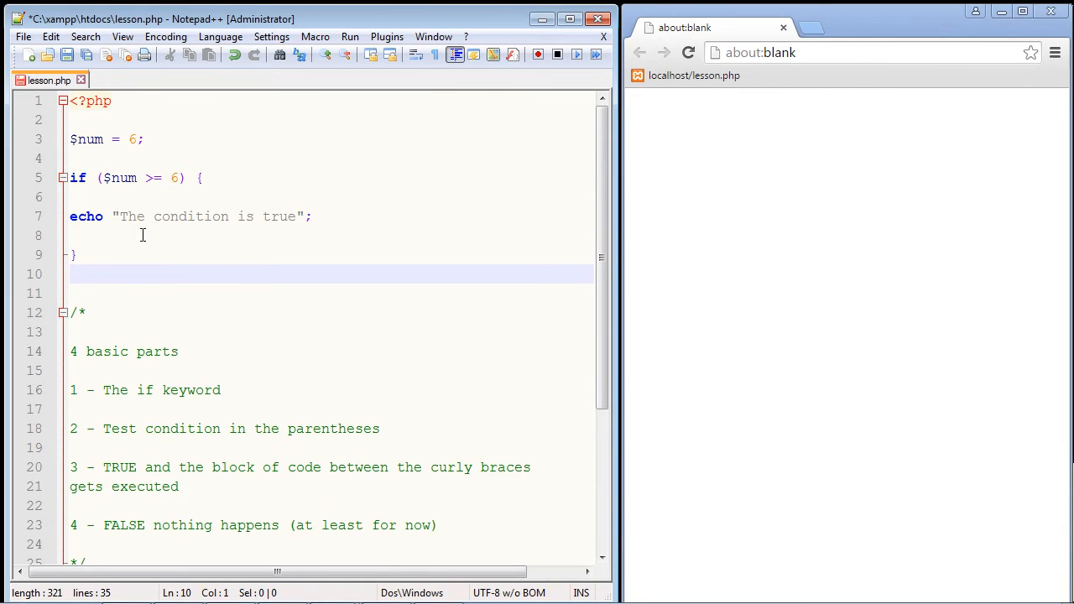
pyautogui.press('Return')
pyautogui.write('el')
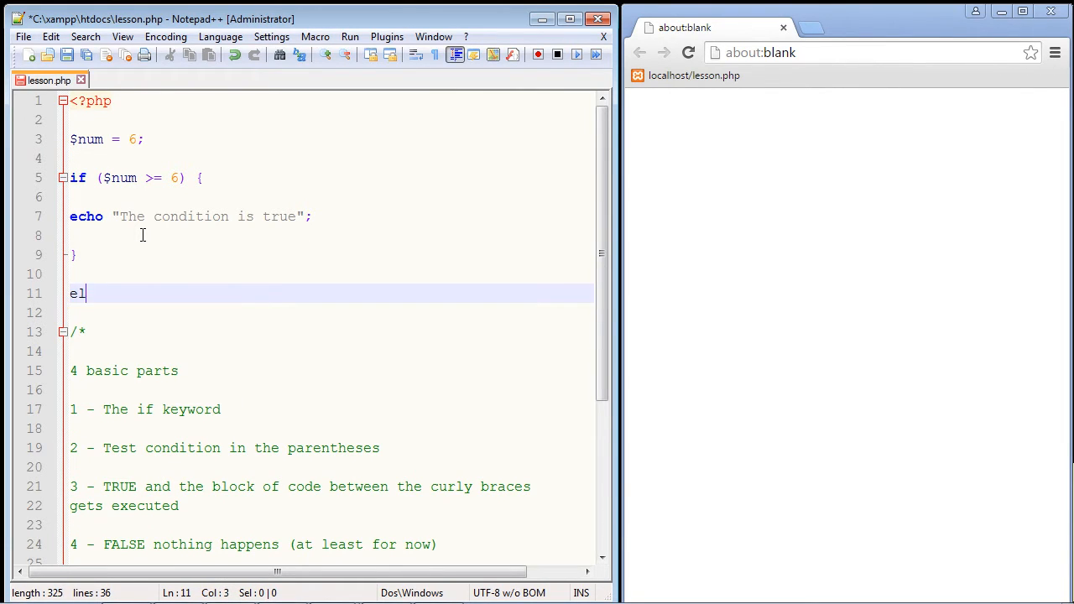
pyautogui.write('se')
pyautogui.press('Return')
pyautogui.write('{')
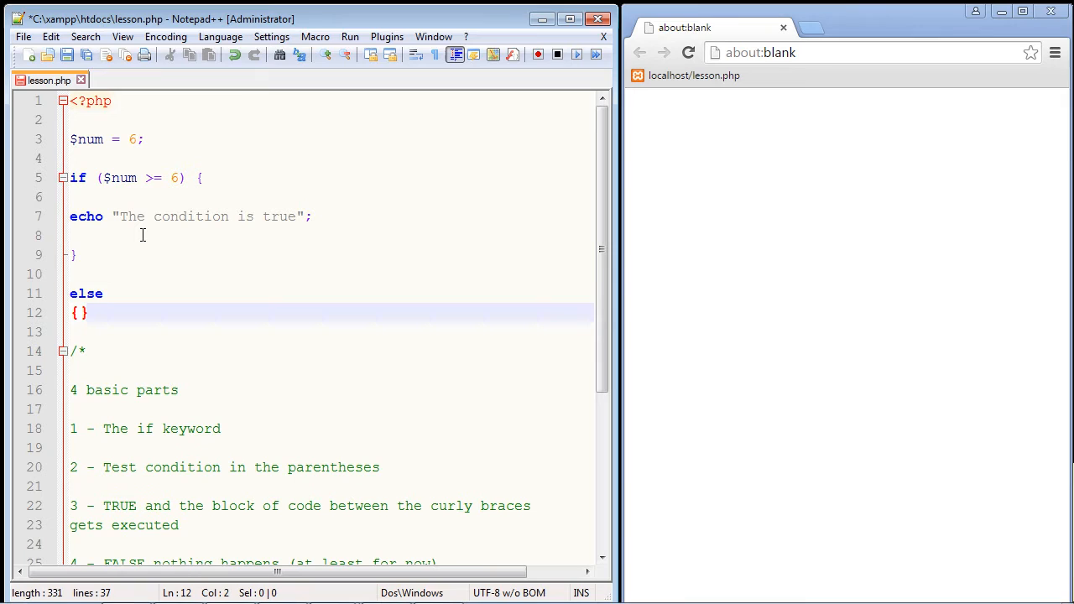
# Copy the echo line into the else braces and change its message to "The condition is false"
pyautogui.moveTo(319, 218); pyautogui.dragTo(58, 225)
pyautogui.hotkey('ctrl', 'c')
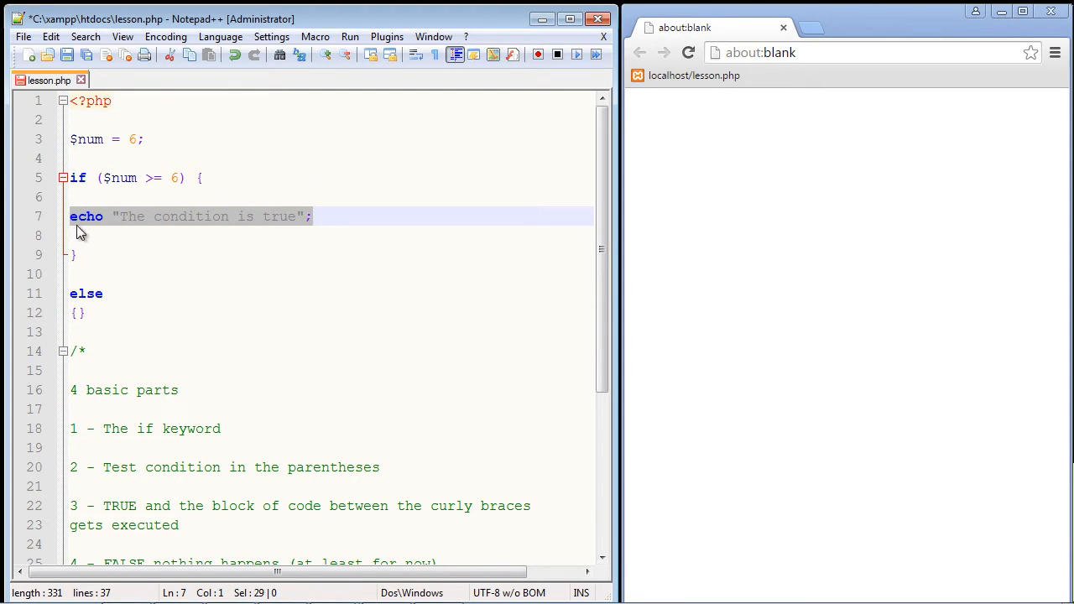
pyautogui.click(83, 313)
pyautogui.press('Return')
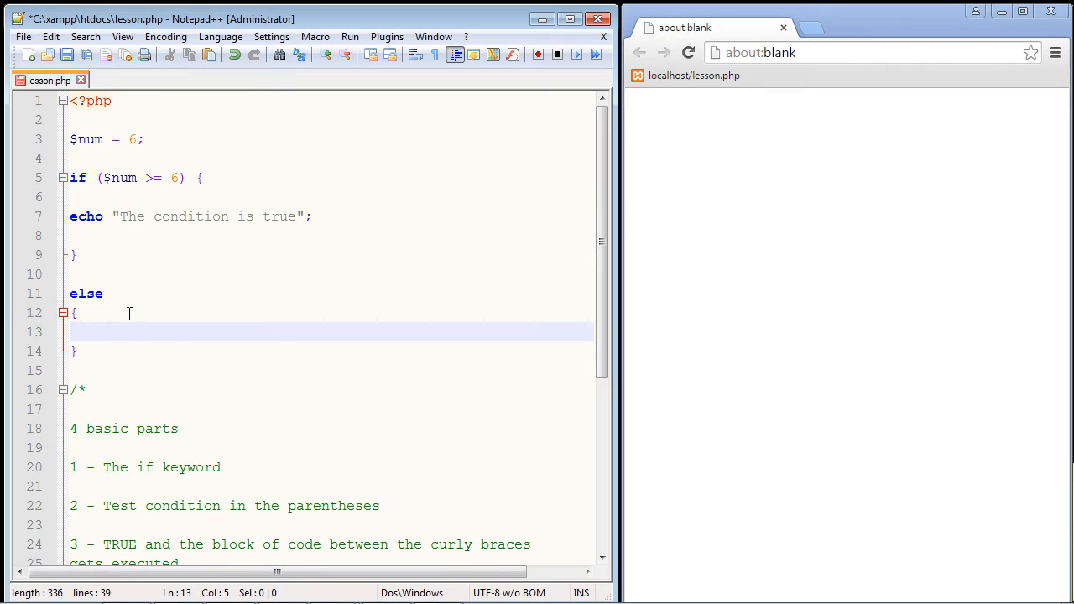
pyautogui.hotkey('ctrl', 'v')
pyautogui.click(104, 333)
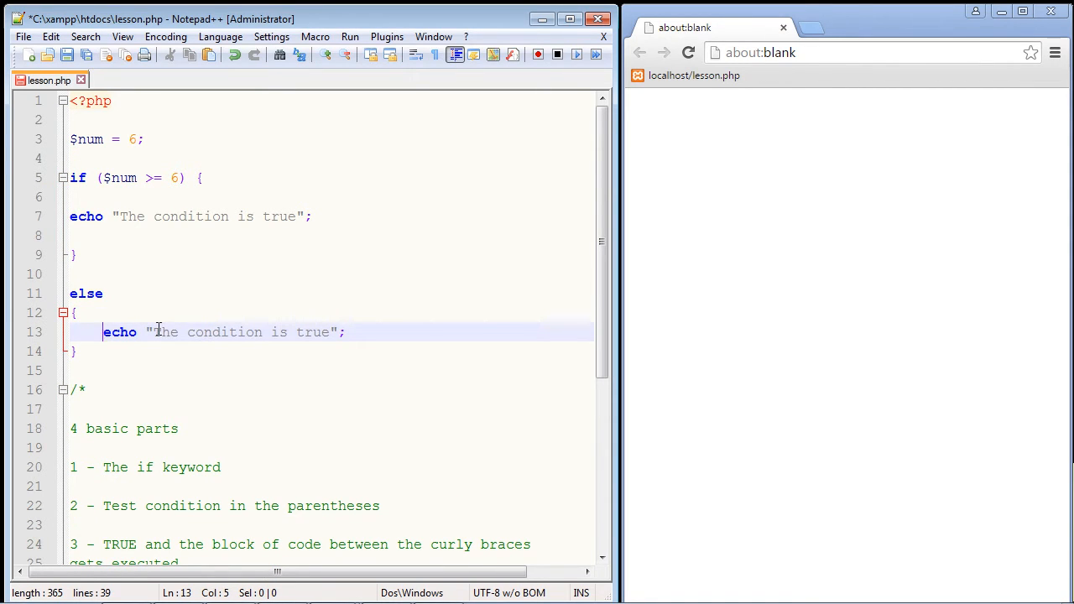
pyautogui.press('BackSpace')
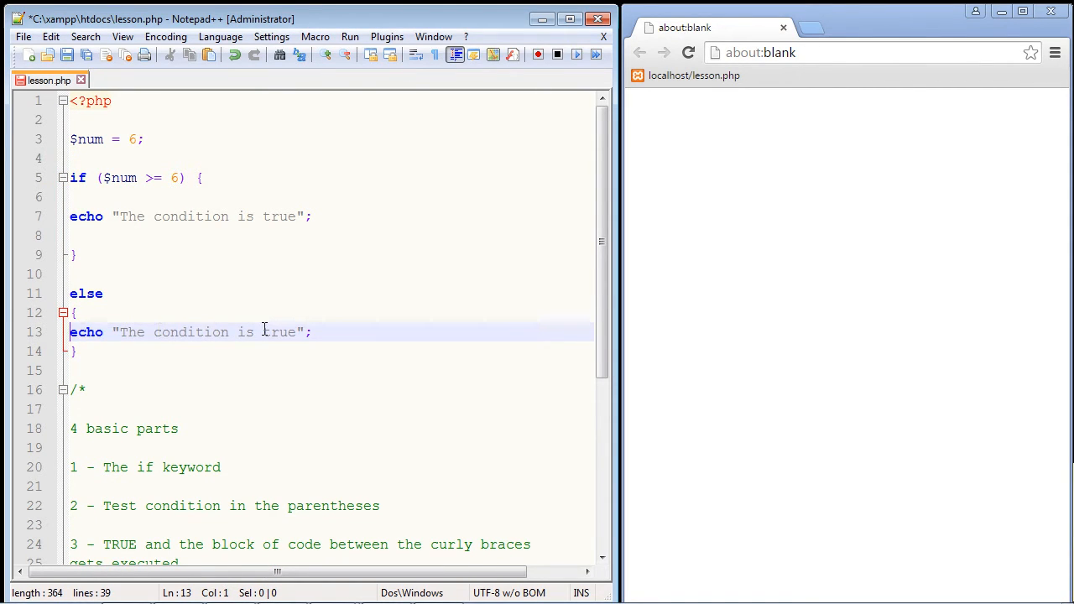
pyautogui.moveTo(263, 333); pyautogui.dragTo(298, 332)
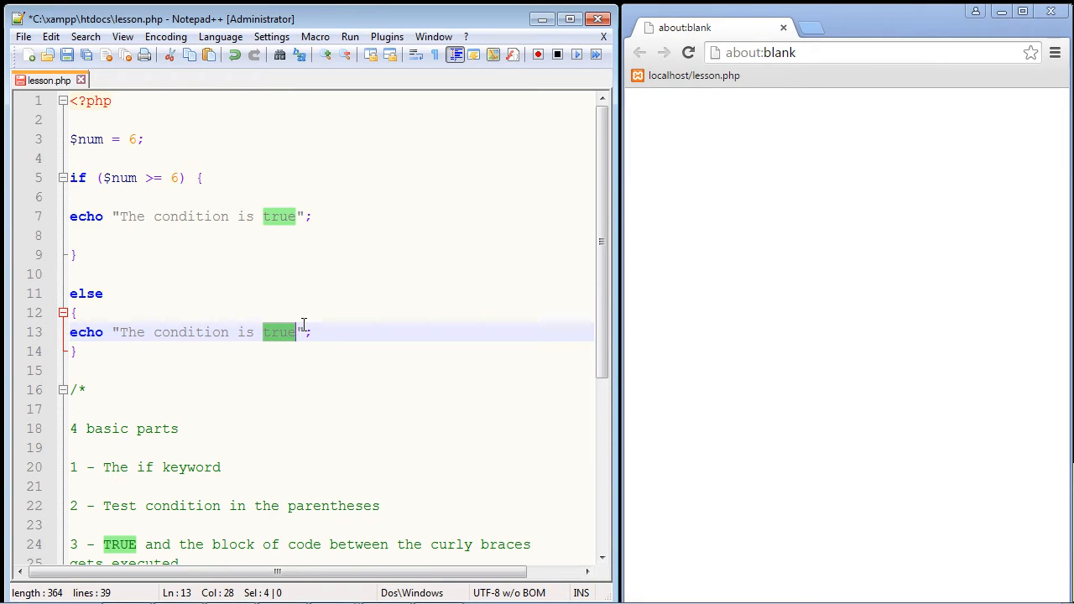
pyautogui.write('false')
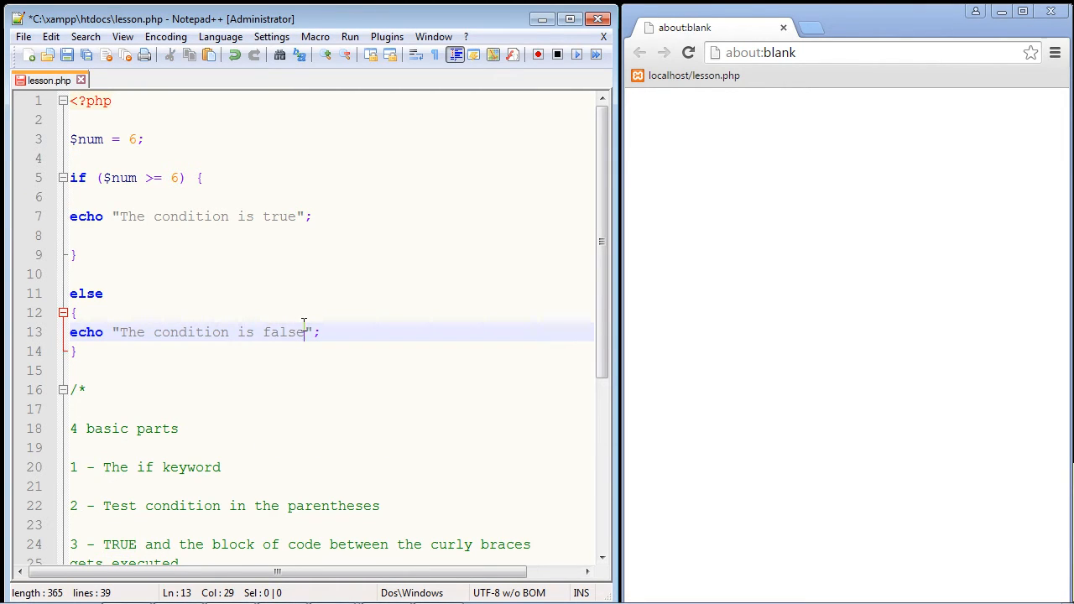
pyautogui.moveTo(179, 178); pyautogui.dragTo(143, 178)
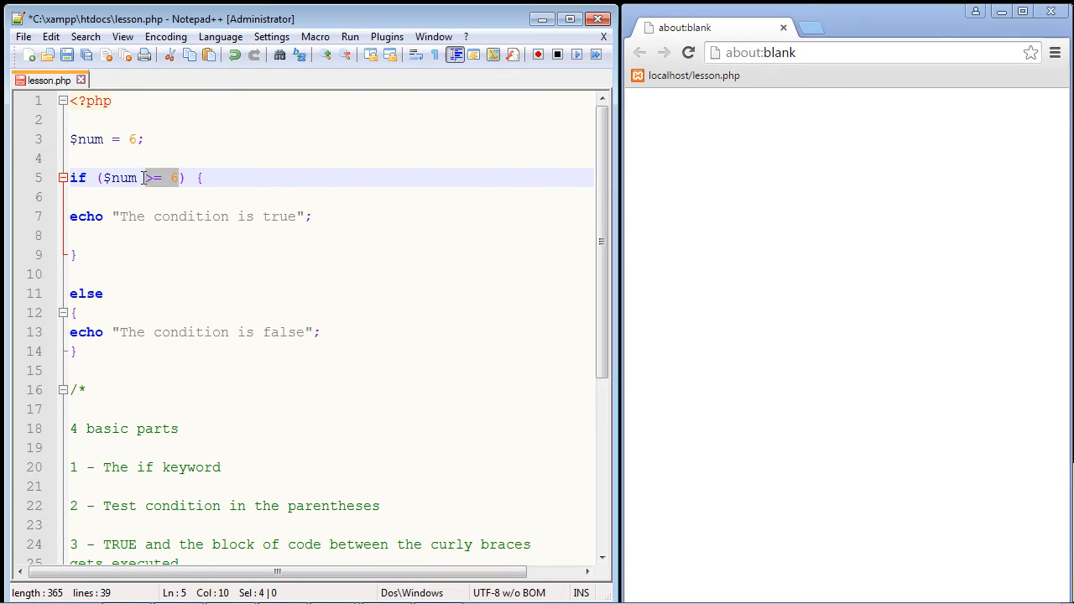
# Change the if condition from $num >= 6 to $num > 6, checking against $num = 6
pyautogui.click(171, 179)
pyautogui.moveTo(137, 140); pyautogui.dragTo(129, 140)
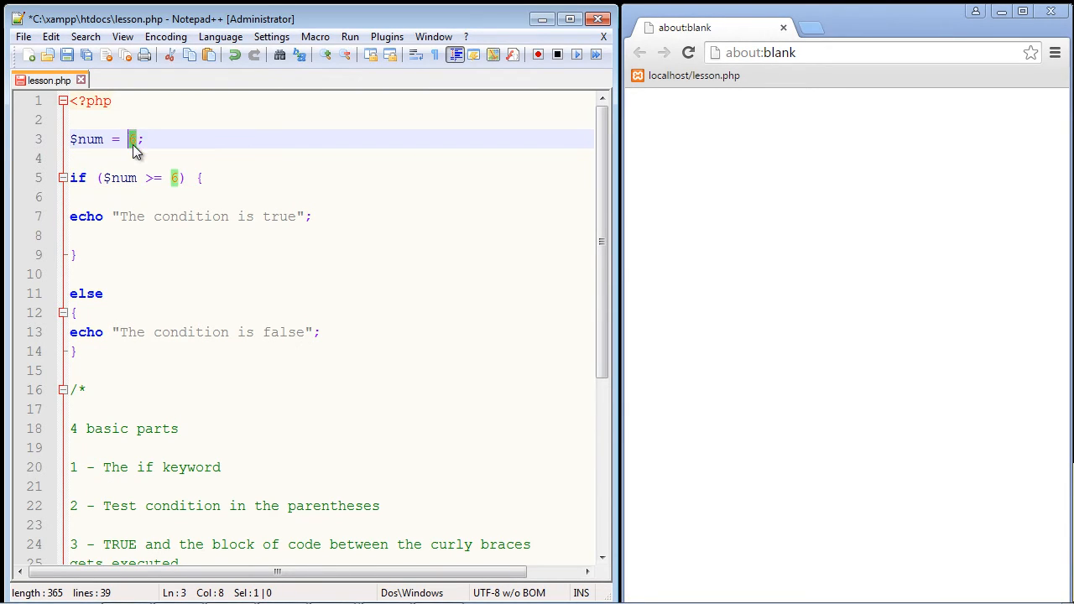
pyautogui.click(160, 178)
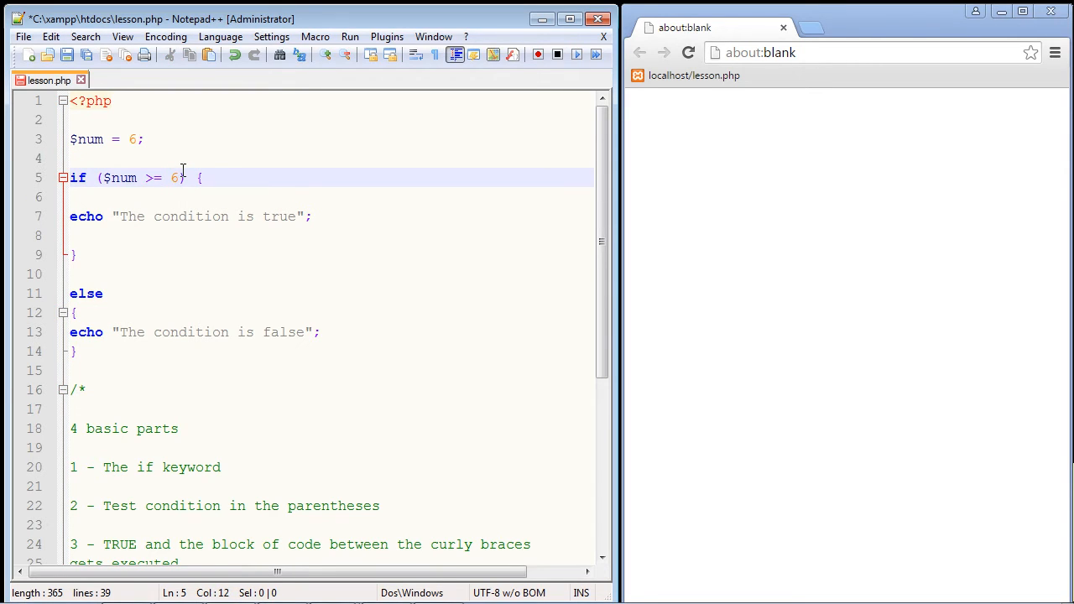
pyautogui.press('BackSpace')
pyautogui.moveTo(136, 178); pyautogui.dragTo(103, 178)
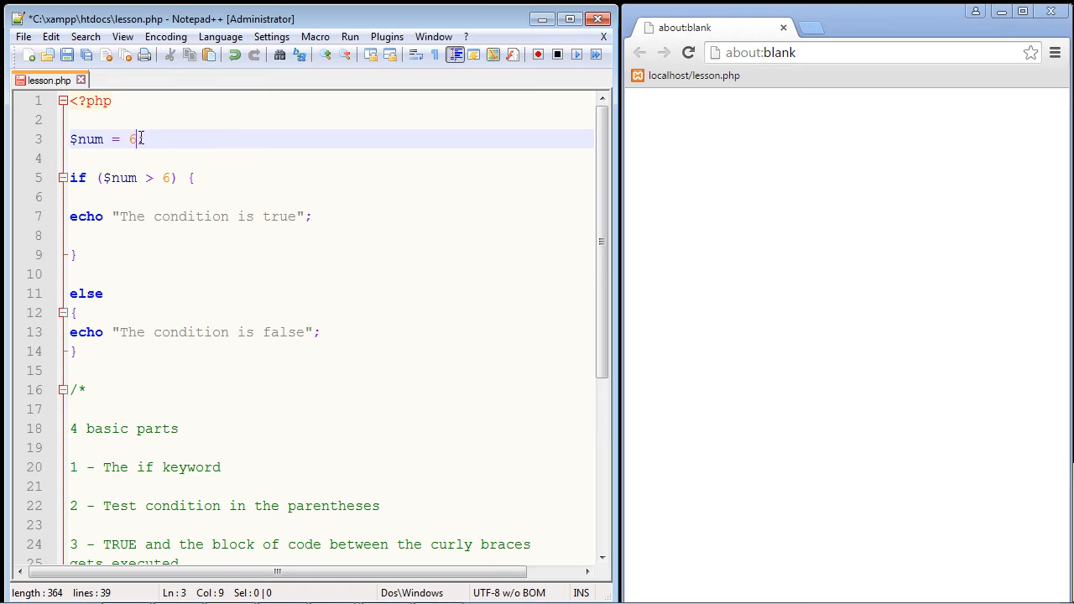
pyautogui.moveTo(137, 140); pyautogui.dragTo(130, 139)
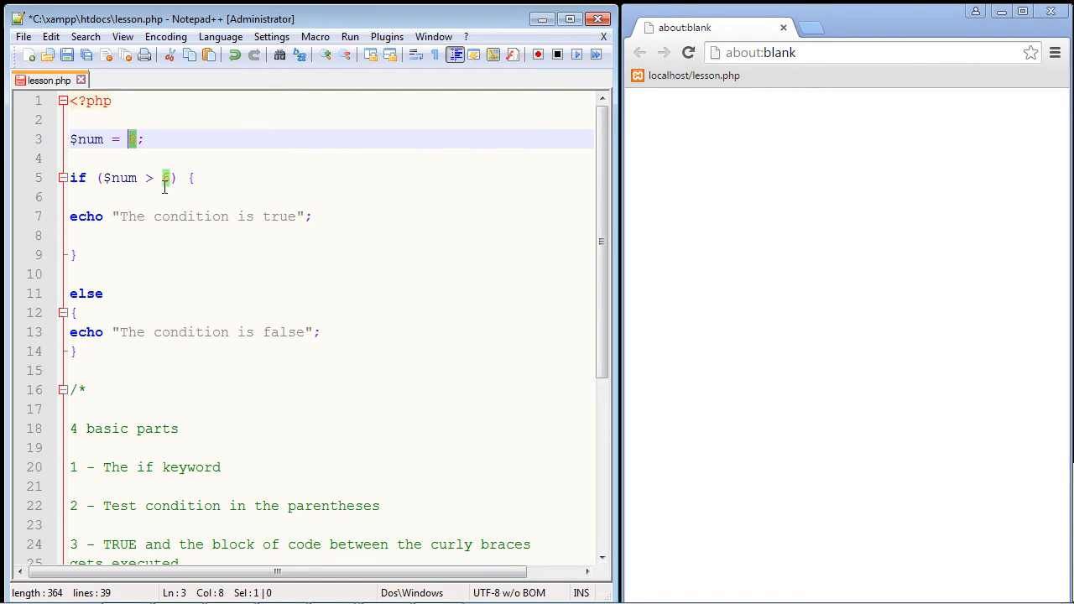
# Save lesson.php via File > Save and review the if and else blocks
pyautogui.click(25, 39)
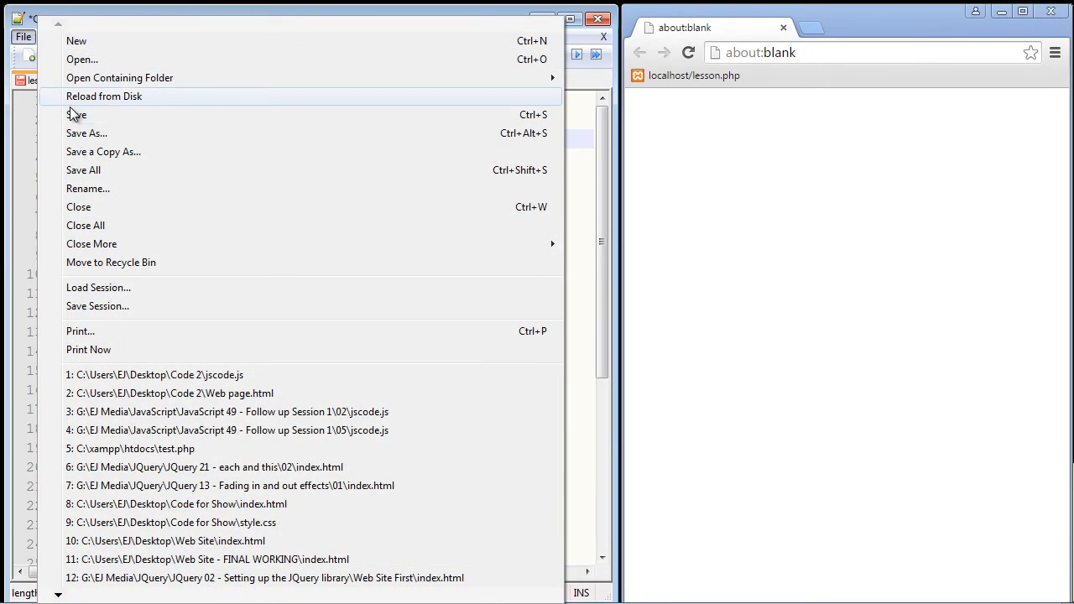
pyautogui.click(74, 114)
pyautogui.moveTo(72, 199); pyautogui.dragTo(92, 217)
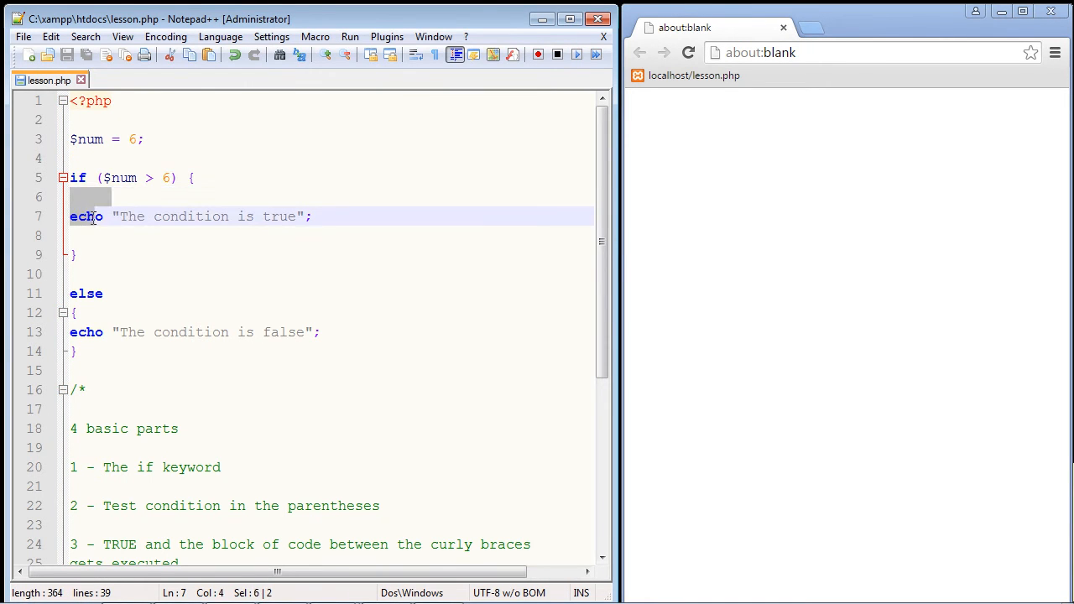
pyautogui.moveTo(187, 178); pyautogui.dragTo(193, 252)
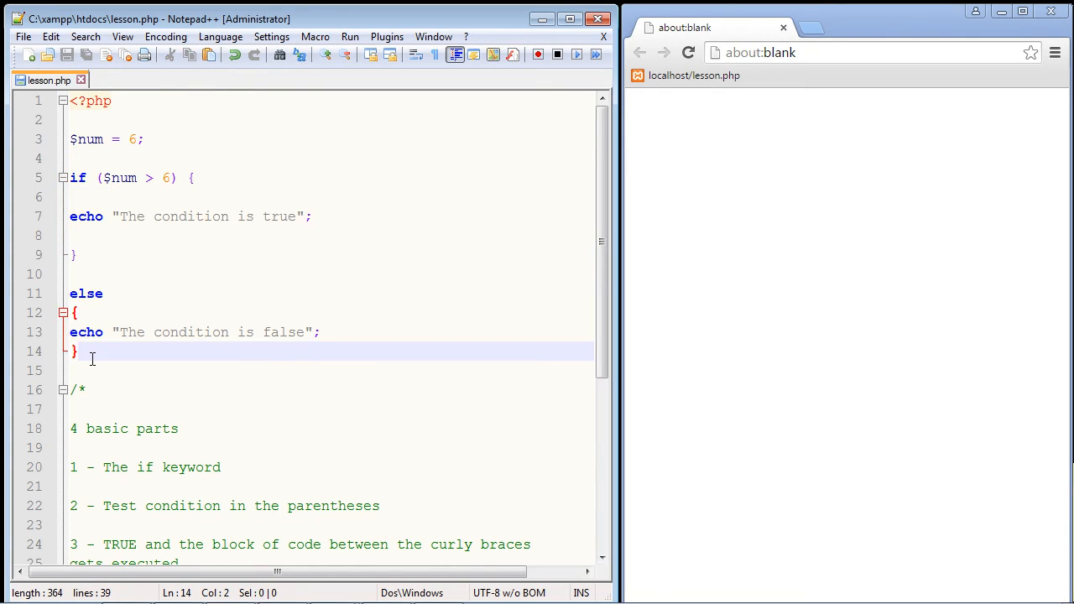
pyautogui.moveTo(92, 360); pyautogui.dragTo(89, 299)
pyautogui.click(104, 294)
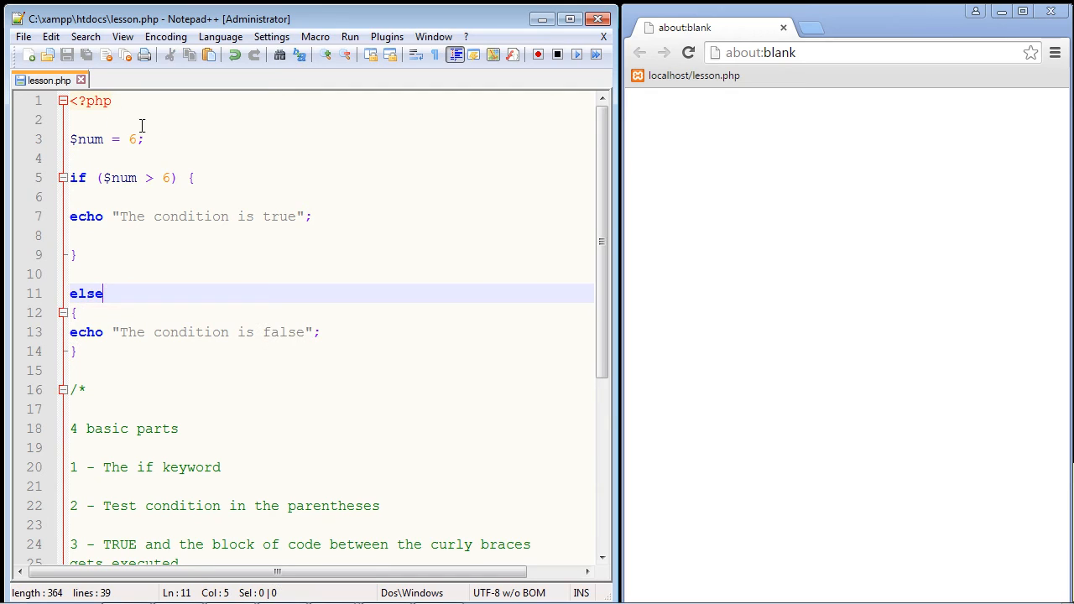
# Load localhost/lesson.php in Chrome, which shows "The condition is false", and return to the editor
pyautogui.click(690, 82)
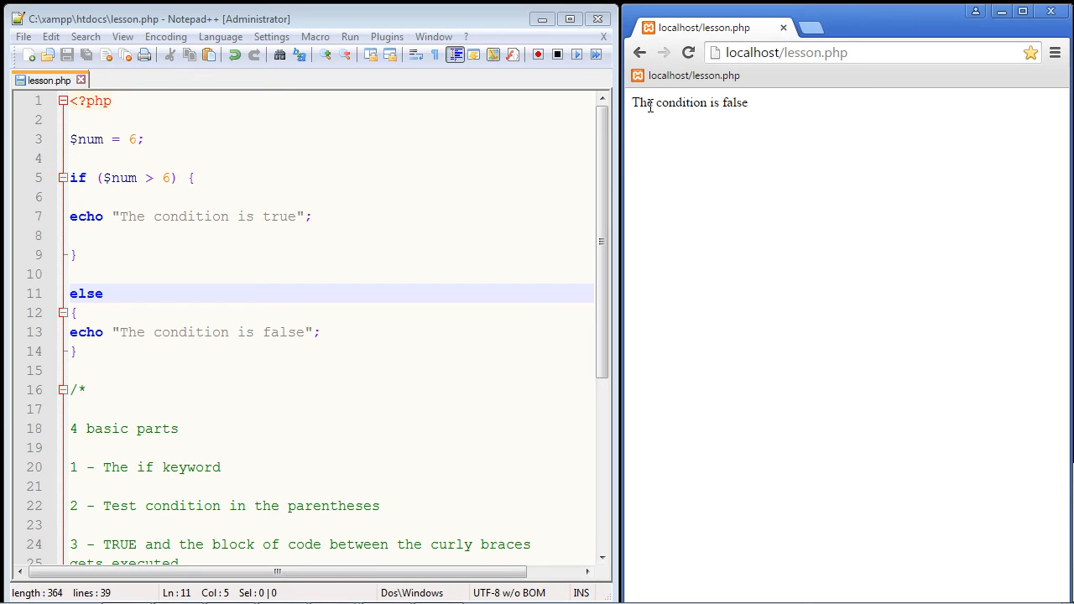
pyautogui.click(126, 390)
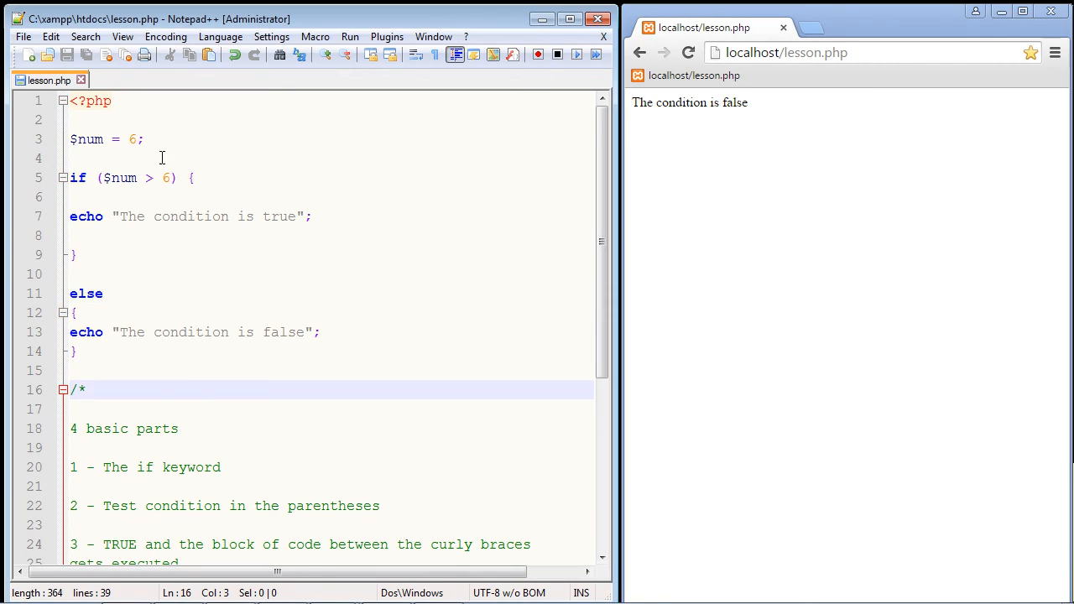
# Restore the condition to $num >= 6 and save lesson.php with Ctrl+S
pyautogui.click(153, 178)
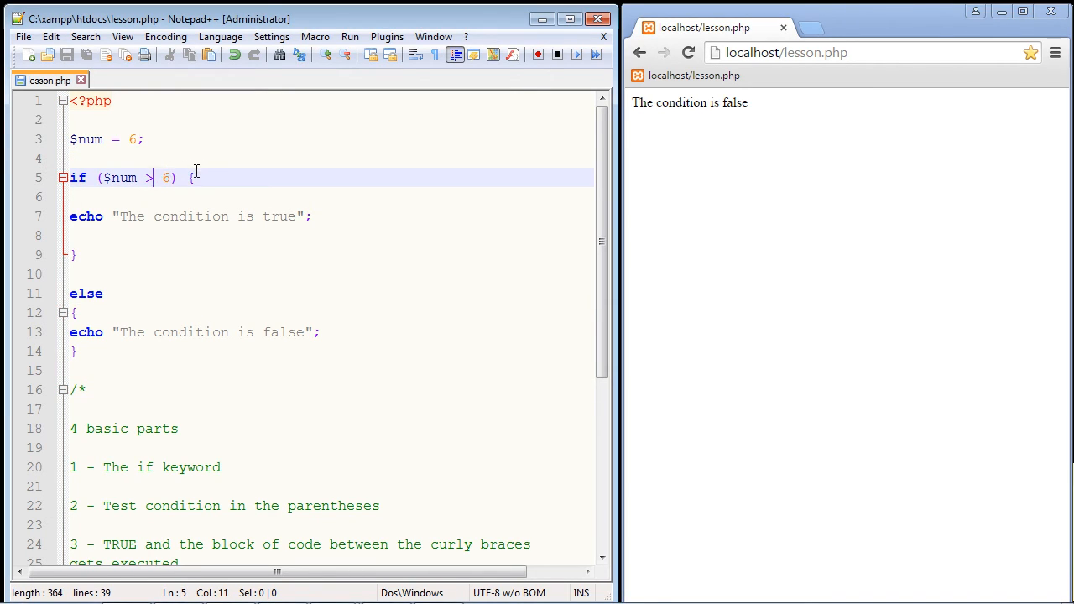
pyautogui.write('=')
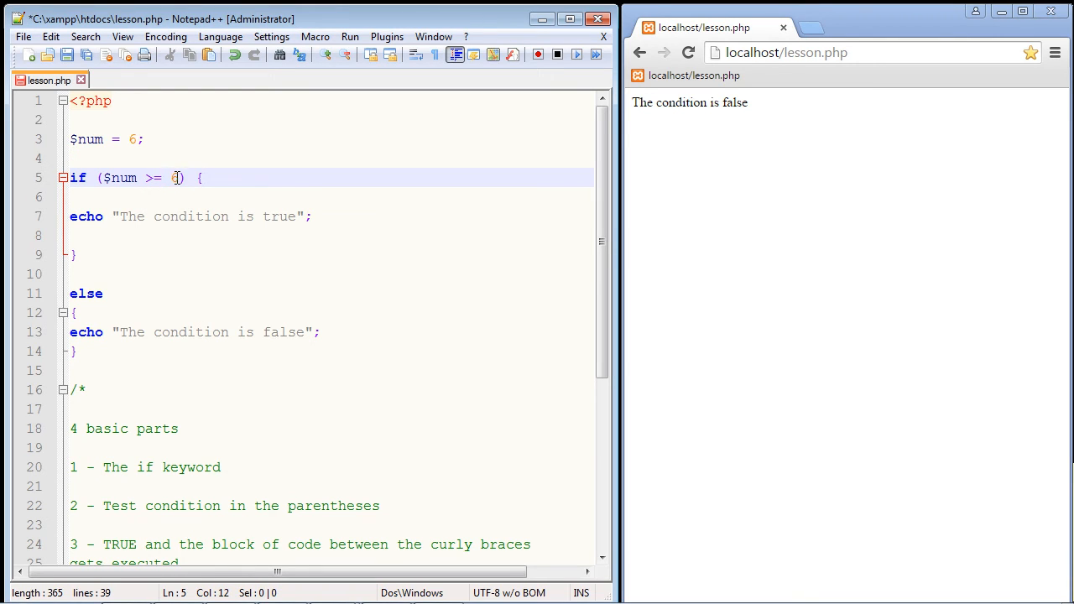
pyautogui.click(142, 237)
pyautogui.press('Down')
pyautogui.keyDown('shift'); pyautogui.click(200, 179); pyautogui.keyUp('shift')
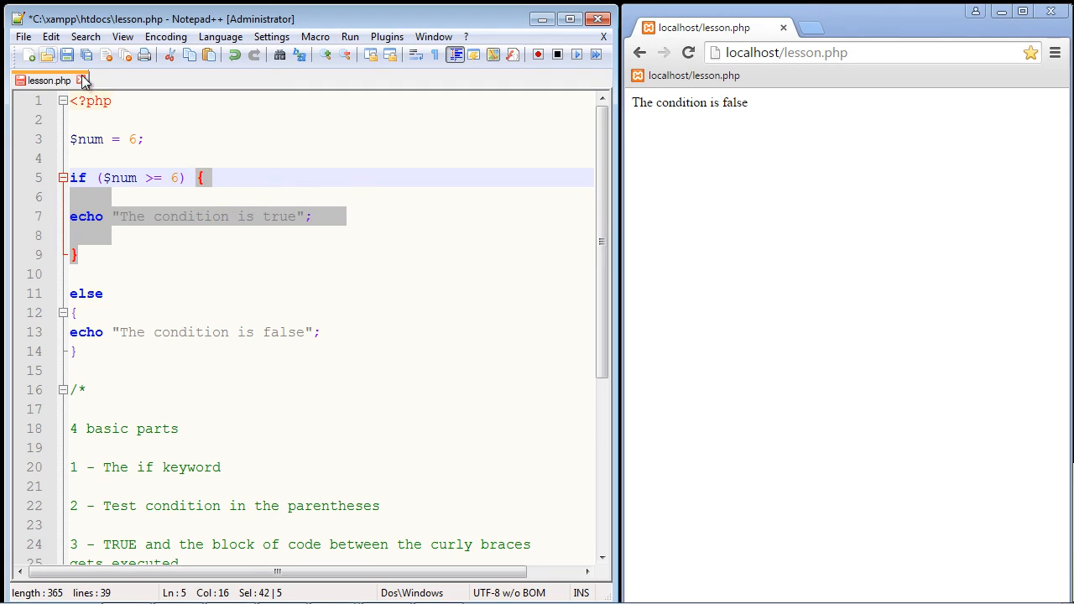
pyautogui.hotkey('ctrl', 's')
# Reload the lesson page to show "The condition is true", then highlight the if and else blocks
pyautogui.click(663, 79)
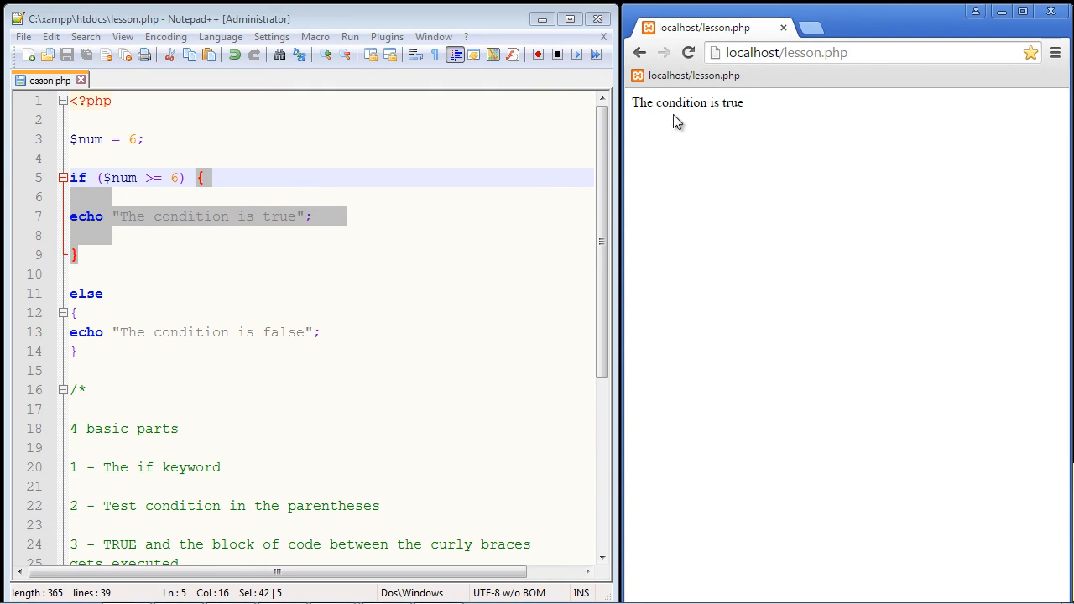
pyautogui.click(151, 240)
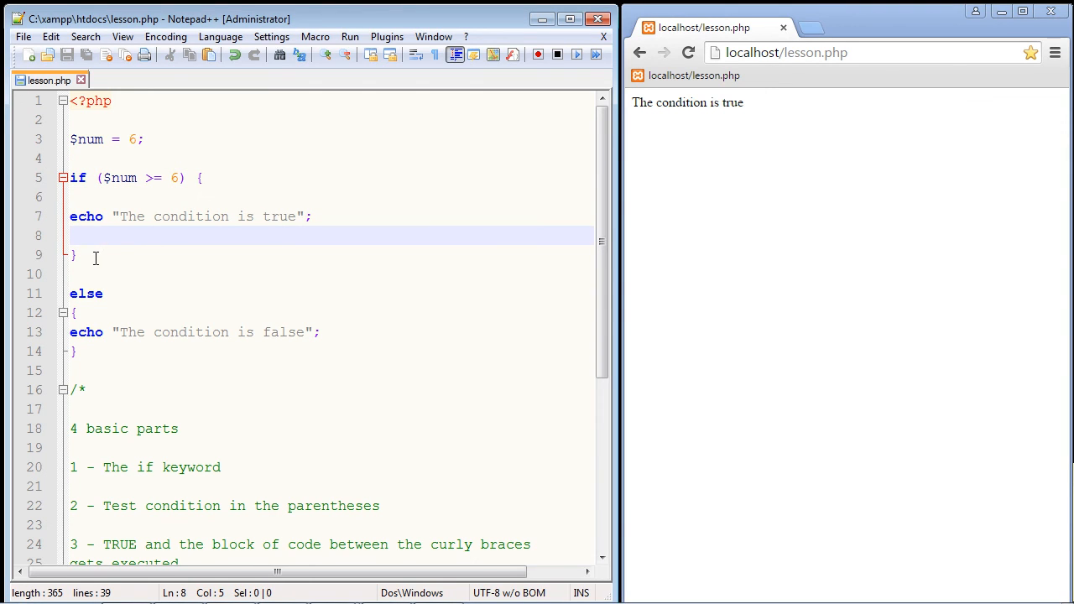
pyautogui.moveTo(92, 254); pyautogui.dragTo(68, 178)
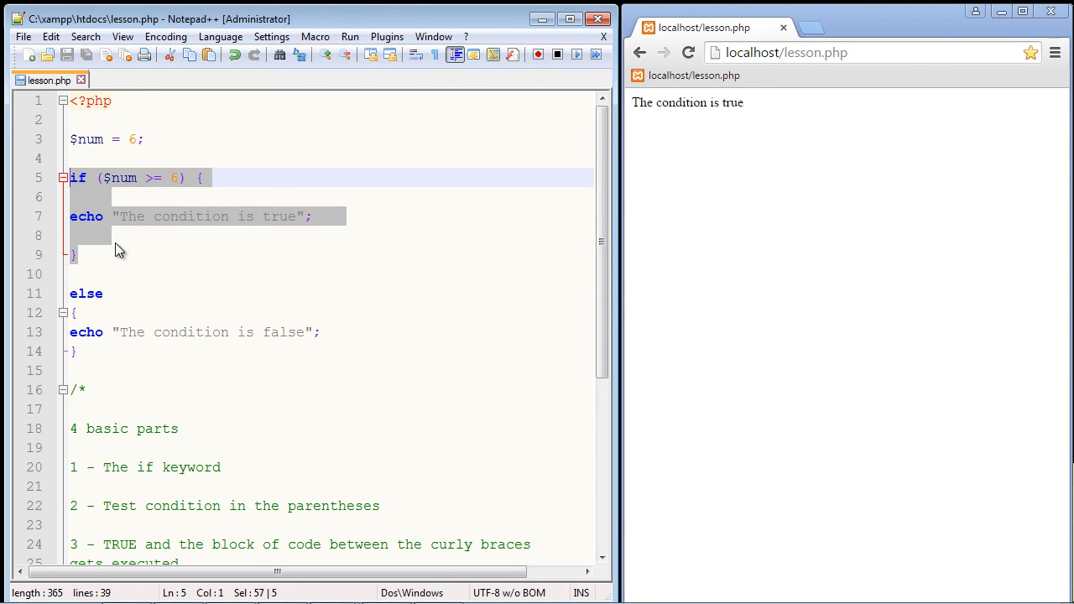
pyautogui.click(83, 369)
pyautogui.moveTo(83, 370); pyautogui.dragTo(70, 294)
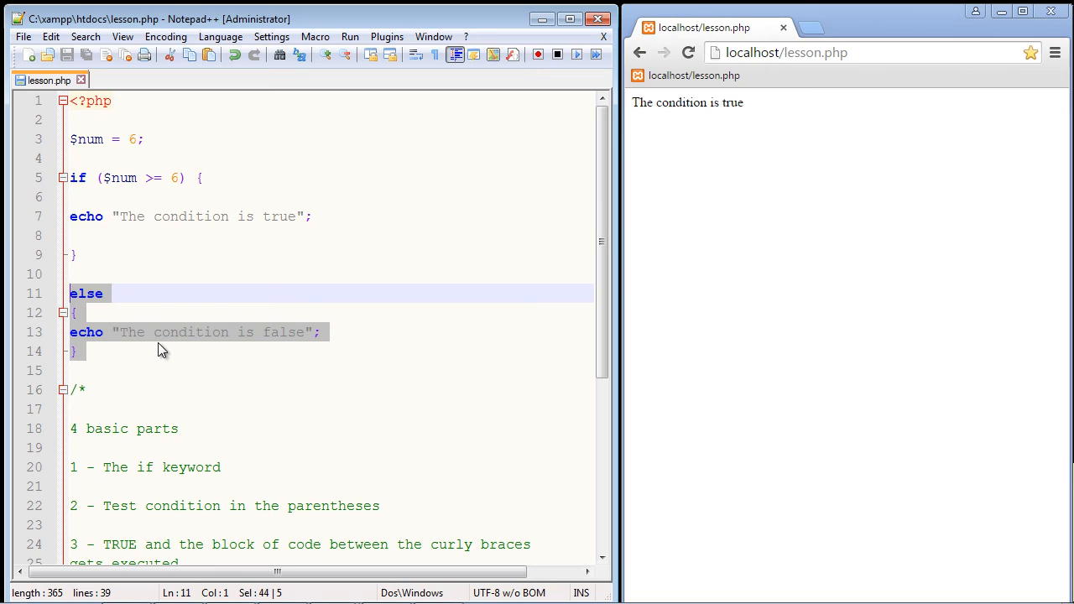